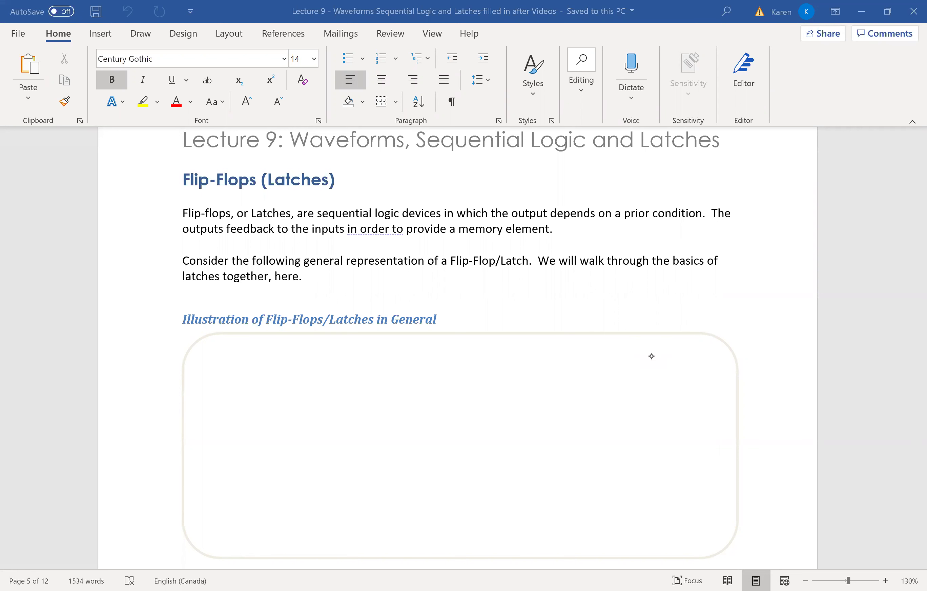
# - Ink the purple outline of the latch box
pyautogui.scroll(-1, 651, 356)
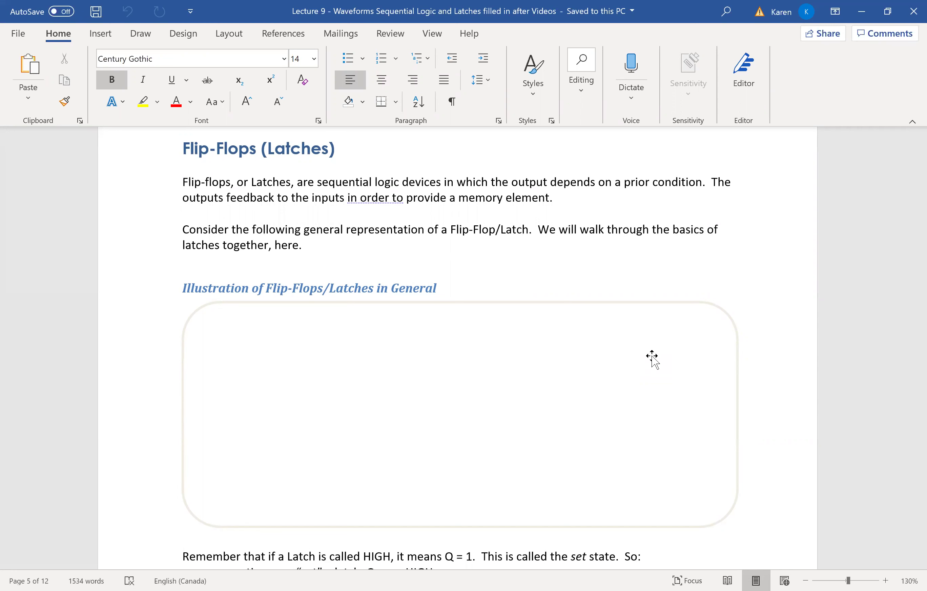
pyautogui.scroll(2, 652, 358)
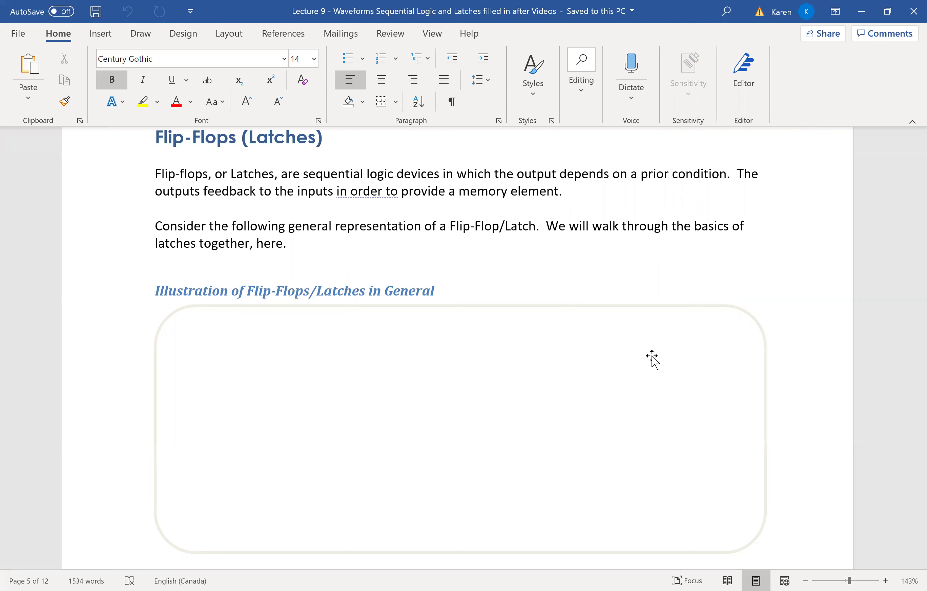
pyautogui.moveTo(269, 347); pyautogui.dragTo(276, 466)
pyautogui.moveTo(269, 346)
pyautogui.mouseDown()
pyautogui.moveTo(355, 338)
pyautogui.moveTo(375, 375)
pyautogui.moveTo(380, 468)
pyautogui.moveTo(278, 467)
pyautogui.mouseUp()
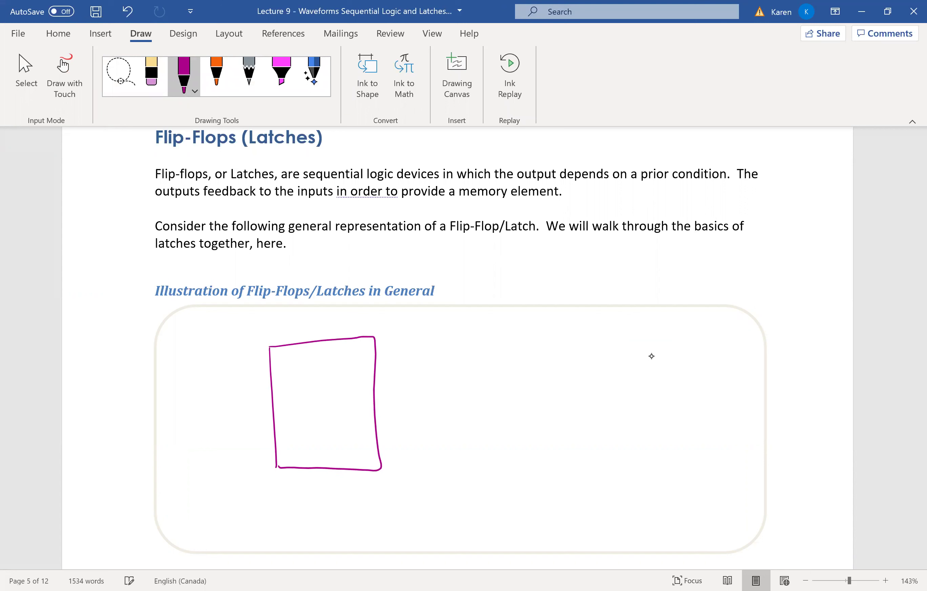
# - Handwrite 'FLIP/FLOP' inside the latch box
pyautogui.moveTo(286, 365); pyautogui.dragTo(287, 383)
pyautogui.moveTo(287, 364)
pyautogui.mouseDown()
pyautogui.moveTo(298, 364)
pyautogui.moveTo(295, 372)
pyautogui.mouseUp()
pyautogui.moveTo(301, 369); pyautogui.dragTo(306, 380)
pyautogui.moveTo(310, 380)
pyautogui.mouseDown()
pyautogui.moveTo(318, 370)
pyautogui.moveTo(331, 379)
pyautogui.mouseUp()
pyautogui.moveTo(331, 366); pyautogui.dragTo(337, 370)
pyautogui.moveTo(339, 367); pyautogui.dragTo(348, 374)
pyautogui.moveTo(356, 379)
pyautogui.mouseDown()
pyautogui.moveTo(356, 363)
pyautogui.moveTo(359, 378)
pyautogui.mouseUp()
# - Write '/LATCH' below FLIP/FLOP inside the box
pyautogui.moveTo(295, 401); pyautogui.dragTo(302, 415)
pyautogui.moveTo(308, 402)
pyautogui.mouseDown()
pyautogui.moveTo(302, 416)
pyautogui.moveTo(313, 415)
pyautogui.mouseUp()
pyautogui.moveTo(304, 411); pyautogui.dragTo(312, 410)
pyautogui.moveTo(317, 403)
pyautogui.mouseDown()
pyautogui.moveTo(317, 415)
pyautogui.moveTo(324, 402)
pyautogui.mouseUp()
pyautogui.moveTo(334, 403); pyautogui.dragTo(336, 414)
pyautogui.moveTo(336, 408); pyautogui.dragTo(343, 407)
pyautogui.moveTo(343, 398); pyautogui.dragTo(344, 415)
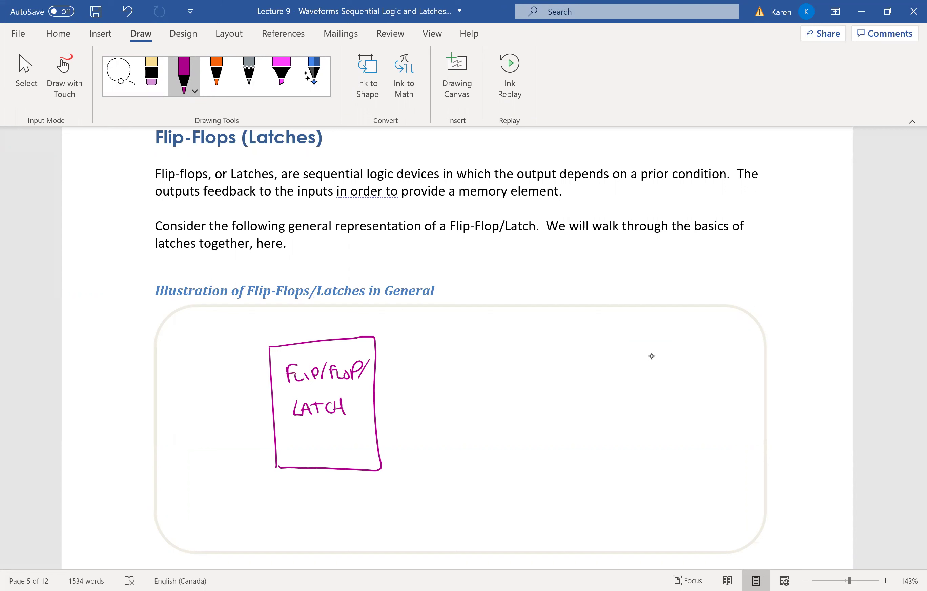
# - Draw two output arrows from the box, labelled Q and Q-bar
pyautogui.moveTo(376, 358); pyautogui.dragTo(429, 357)
pyautogui.moveTo(377, 434); pyautogui.dragTo(437, 431)
pyautogui.moveTo(419, 353)
pyautogui.mouseDown()
pyautogui.moveTo(434, 357)
pyautogui.moveTo(424, 362)
pyautogui.mouseUp()
pyautogui.moveTo(426, 425); pyautogui.dragTo(433, 439)
pyautogui.moveTo(446, 343); pyautogui.dragTo(455, 364)
pyautogui.moveTo(452, 420)
pyautogui.mouseDown()
pyautogui.moveTo(448, 439)
pyautogui.moveTo(455, 421)
pyautogui.moveTo(463, 443)
pyautogui.moveTo(458, 414)
pyautogui.mouseUp()
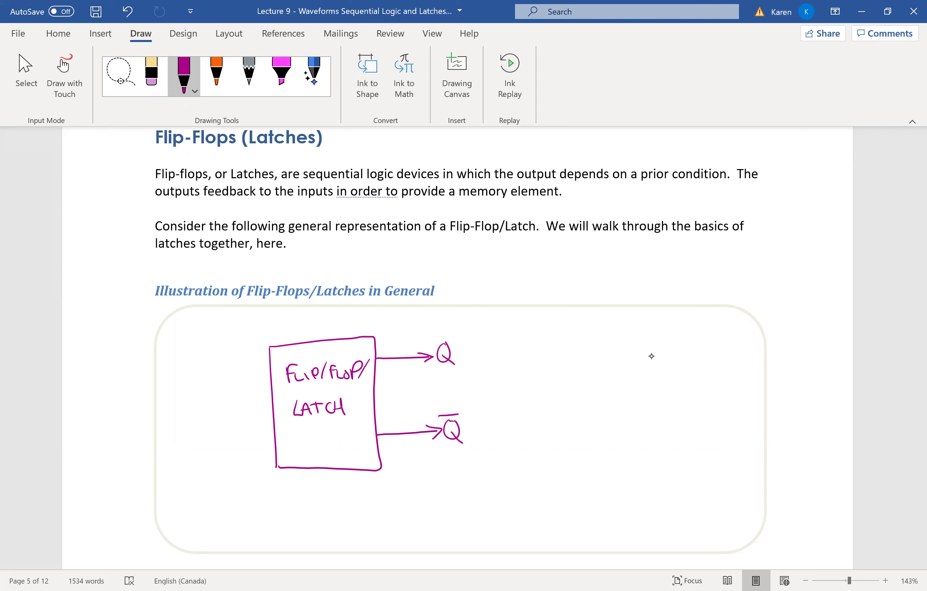
# - Add a stroke below the box and 1/0 marks by the outputs, then undo
pyautogui.moveTo(285, 498)
pyautogui.mouseDown()
pyautogui.moveTo(373, 408)
pyautogui.moveTo(307, 498)
pyautogui.mouseUp()
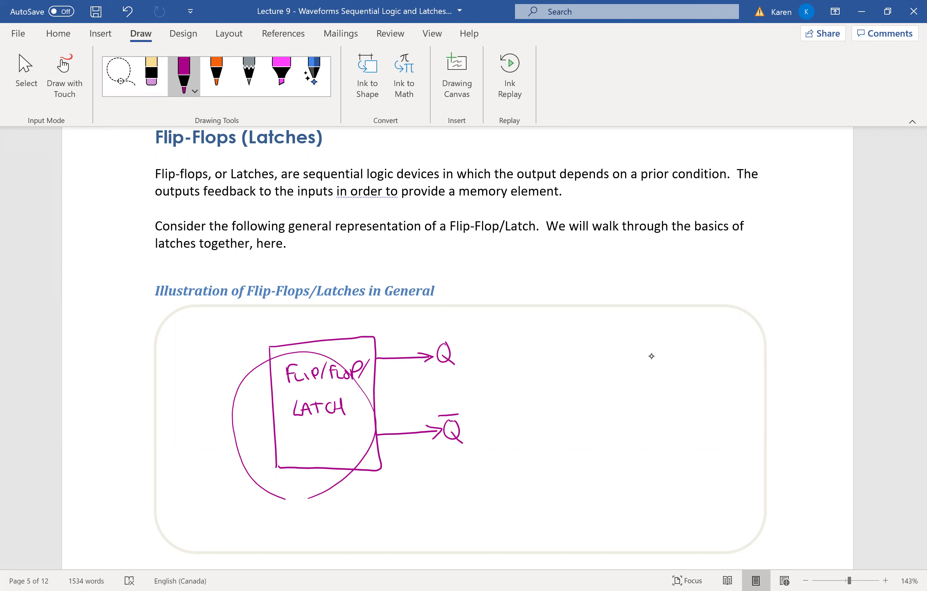
pyautogui.moveTo(462, 321); pyautogui.dragTo(463, 339)
pyautogui.moveTo(478, 403)
pyautogui.mouseDown()
pyautogui.moveTo(473, 416)
pyautogui.moveTo(479, 404)
pyautogui.mouseUp()
pyautogui.hotkey('ctrl', 'z')
pyautogui.hotkey('ctrl', 'z')
pyautogui.hotkey('ctrl', 'z')
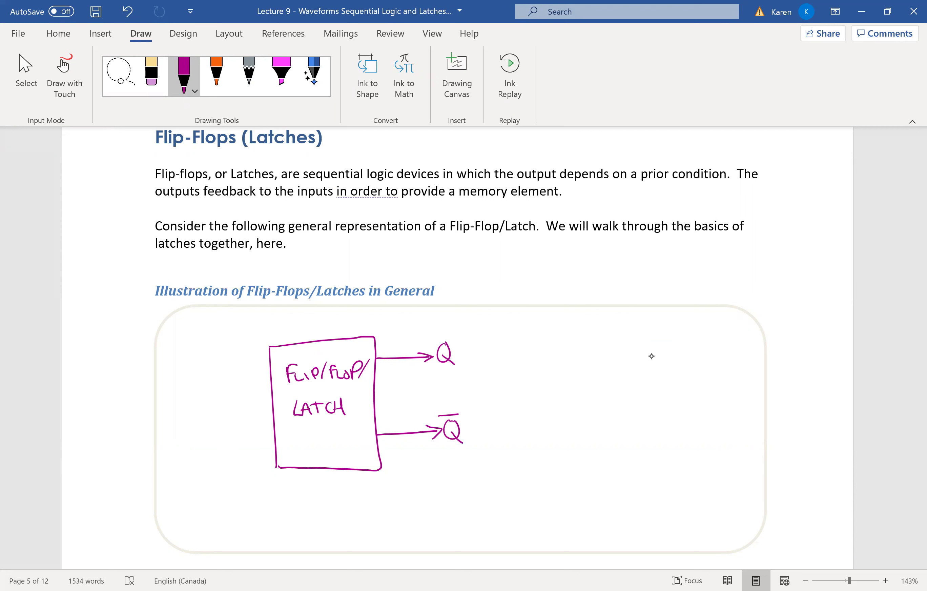
# - Draw three input arrows into the latch box, redrawing the misdrawn second one
pyautogui.moveTo(227, 371); pyautogui.dragTo(263, 372)
pyautogui.moveTo(229, 405); pyautogui.dragTo(268, 403)
pyautogui.moveTo(261, 397); pyautogui.dragTo(265, 407)
pyautogui.hotkey('ctrl', 'z')
pyautogui.hotkey('ctrl', 'z')
pyautogui.moveTo(230, 410)
pyautogui.mouseDown()
pyautogui.moveTo(265, 409)
pyautogui.moveTo(255, 402)
pyautogui.moveTo(258, 416)
pyautogui.mouseUp()
pyautogui.moveTo(230, 451); pyautogui.dragTo(268, 450)
pyautogui.moveTo(258, 444); pyautogui.dragTo(262, 456)
# - Write the heading 'S-R LATCH' and underline it
pyautogui.moveTo(574, 311)
pyautogui.mouseDown()
pyautogui.moveTo(558, 325)
pyautogui.moveTo(588, 316)
pyautogui.mouseUp()
pyautogui.moveTo(594, 311); pyautogui.dragTo(598, 319)
pyautogui.moveTo(601, 319); pyautogui.dragTo(662, 324)
pyautogui.moveTo(656, 312)
pyautogui.mouseDown()
pyautogui.moveTo(677, 310)
pyautogui.moveTo(671, 324)
pyautogui.mouseUp()
pyautogui.moveTo(682, 312); pyautogui.dragTo(685, 323)
pyautogui.moveTo(686, 317); pyautogui.dragTo(693, 305)
pyautogui.moveTo(564, 333); pyautogui.dragTo(690, 328)
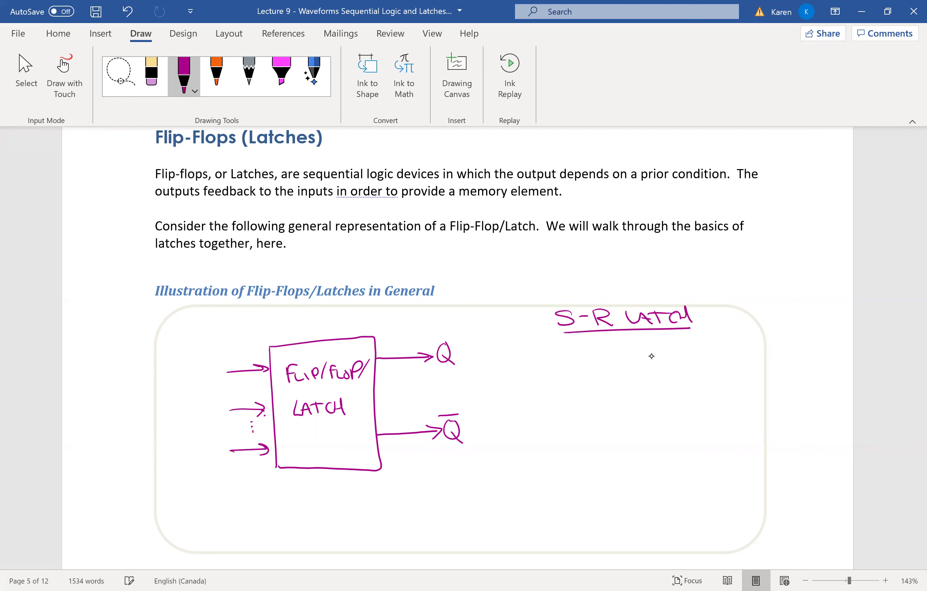
# - Write 'S=SET' and 'R=RESET' beneath the heading
pyautogui.moveTo(545, 341)
pyautogui.mouseDown()
pyautogui.moveTo(533, 353)
pyautogui.moveTo(558, 345)
pyautogui.mouseUp()
pyautogui.moveTo(551, 350)
pyautogui.mouseDown()
pyautogui.moveTo(582, 341)
pyautogui.moveTo(608, 339)
pyautogui.mouseUp()
pyautogui.moveTo(596, 339); pyautogui.dragTo(598, 350)
pyautogui.moveTo(533, 376); pyautogui.dragTo(532, 359)
pyautogui.moveTo(532, 359)
pyautogui.mouseDown()
pyautogui.moveTo(555, 374)
pyautogui.moveTo(562, 365)
pyautogui.mouseUp()
pyautogui.moveTo(554, 371); pyautogui.dragTo(571, 361)
pyautogui.moveTo(571, 360); pyautogui.dragTo(581, 373)
pyautogui.moveTo(584, 358)
pyautogui.mouseDown()
pyautogui.moveTo(591, 371)
pyautogui.moveTo(606, 368)
pyautogui.mouseUp()
# - Finish R=RESET and draw the FF block outline
pyautogui.moveTo(607, 356)
pyautogui.mouseDown()
pyautogui.moveTo(616, 353)
pyautogui.moveTo(614, 361)
pyautogui.mouseUp()
pyautogui.moveTo(627, 352)
pyautogui.mouseDown()
pyautogui.moveTo(627, 369)
pyautogui.moveTo(636, 350)
pyautogui.moveTo(685, 423)
pyautogui.mouseUp()
pyautogui.moveTo(680, 344); pyautogui.dragTo(750, 328)
pyautogui.moveTo(750, 329)
pyautogui.mouseDown()
pyautogui.moveTo(753, 422)
pyautogui.moveTo(680, 421)
pyautogui.mouseUp()
pyautogui.moveTo(703, 370)
pyautogui.mouseDown()
pyautogui.moveTo(704, 383)
pyautogui.moveTo(713, 366)
pyautogui.moveTo(710, 374)
pyautogui.mouseUp()
# - Label the block FF, add Q and Q-bar outputs, and an S input arrow
pyautogui.moveTo(713, 369)
pyautogui.mouseDown()
pyautogui.moveTo(712, 383)
pyautogui.moveTo(723, 368)
pyautogui.mouseUp()
pyautogui.moveTo(713, 376); pyautogui.dragTo(777, 355)
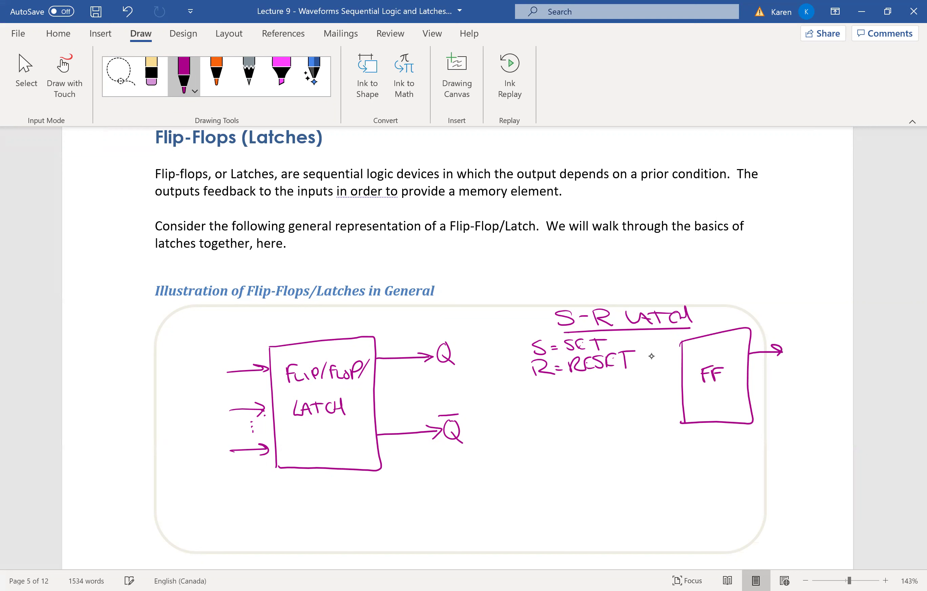
pyautogui.moveTo(749, 398); pyautogui.dragTo(782, 395)
pyautogui.moveTo(774, 390)
pyautogui.mouseDown()
pyautogui.moveTo(786, 395)
pyautogui.moveTo(780, 405)
pyautogui.mouseUp()
pyautogui.moveTo(795, 338); pyautogui.dragTo(795, 360)
pyautogui.moveTo(798, 353)
pyautogui.mouseDown()
pyautogui.moveTo(808, 361)
pyautogui.moveTo(801, 389)
pyautogui.moveTo(814, 407)
pyautogui.moveTo(809, 383)
pyautogui.mouseUp()
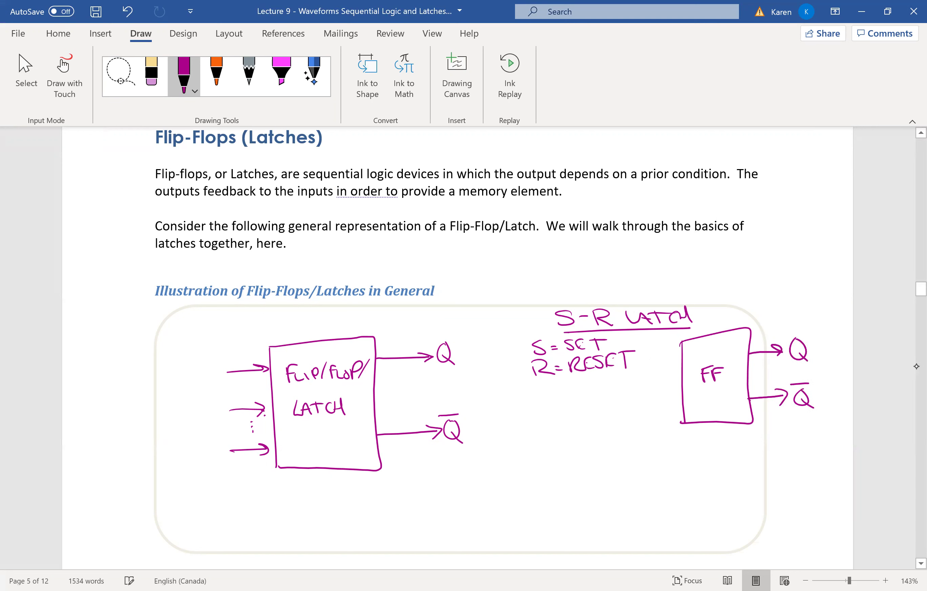
pyautogui.moveTo(645, 377)
pyautogui.mouseDown()
pyautogui.moveTo(683, 374)
pyautogui.moveTo(671, 382)
pyautogui.moveTo(685, 404)
pyautogui.moveTo(673, 415)
pyautogui.mouseUp()
pyautogui.moveTo(641, 373)
pyautogui.mouseDown()
pyautogui.moveTo(624, 388)
pyautogui.moveTo(628, 418)
pyautogui.moveTo(646, 421)
pyautogui.mouseUp()
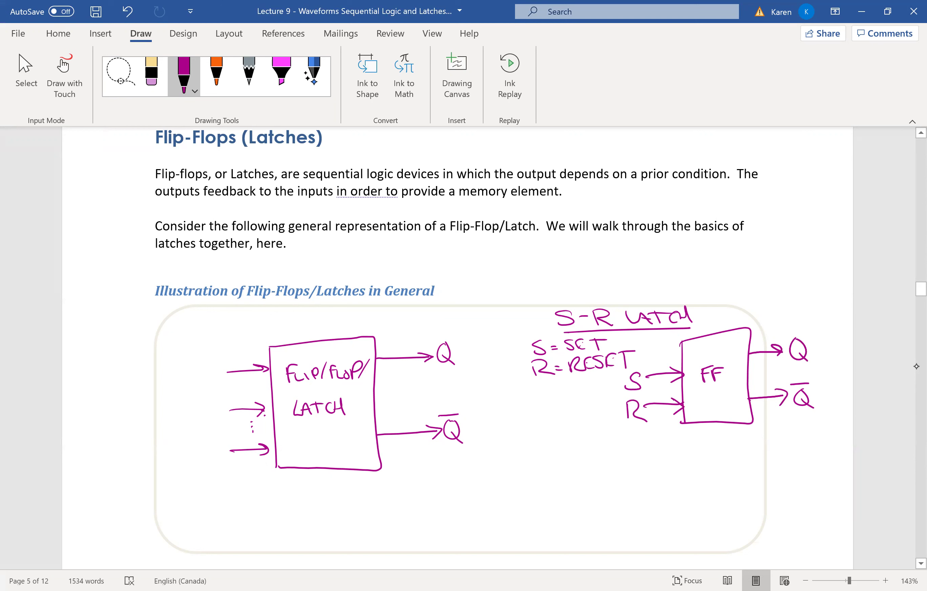
# - In orange ink, label the outputs 'NORMAL OUTPUT' and 'INVERTED OUTPUT'
pyautogui.click(228, 63)
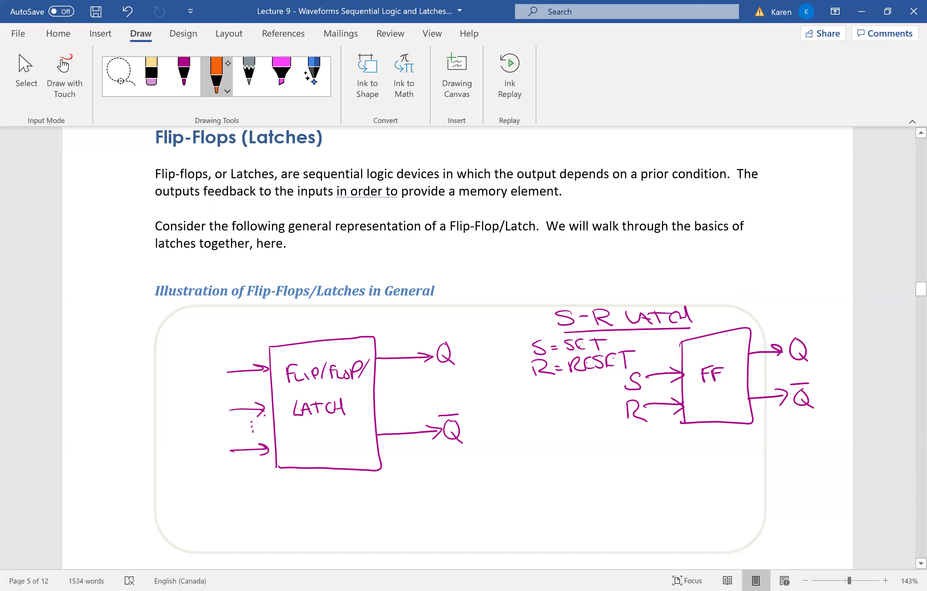
pyautogui.moveTo(383, 353)
pyautogui.mouseDown()
pyautogui.moveTo(390, 341)
pyautogui.moveTo(406, 349)
pyautogui.moveTo(443, 339)
pyautogui.moveTo(398, 370)
pyautogui.moveTo(436, 364)
pyautogui.mouseUp()
pyautogui.moveTo(384, 414)
pyautogui.mouseDown()
pyautogui.moveTo(388, 425)
pyautogui.moveTo(461, 405)
pyautogui.moveTo(386, 452)
pyautogui.moveTo(440, 442)
pyautogui.mouseUp()
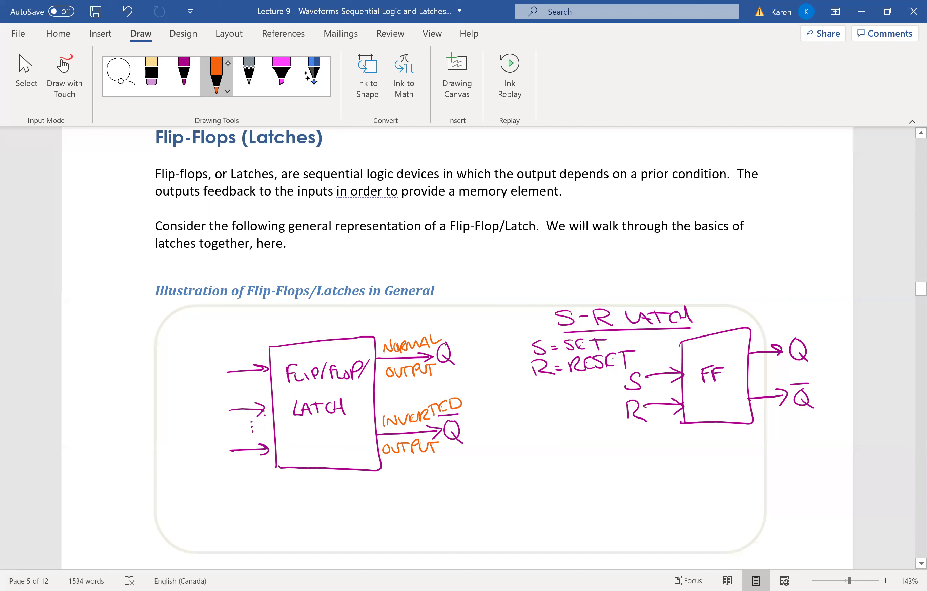
# - Draw an orange divider under the FF block and write Q=1=HIGH and Q=0=LOW
pyautogui.moveTo(478, 417)
pyautogui.mouseDown()
pyautogui.moveTo(477, 550)
pyautogui.moveTo(586, 421)
pyautogui.moveTo(791, 422)
pyautogui.mouseUp()
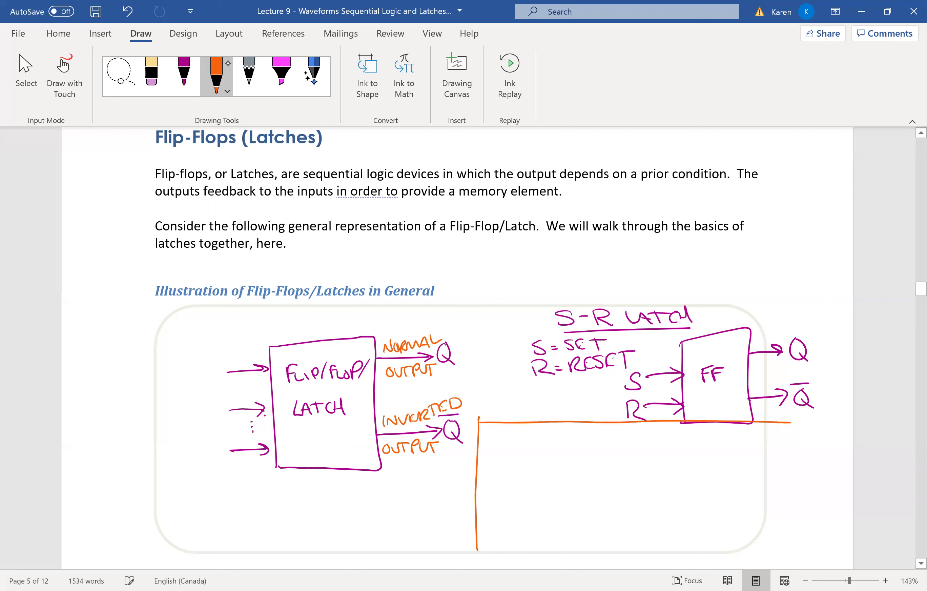
pyautogui.moveTo(504, 430); pyautogui.dragTo(525, 441)
pyautogui.moveTo(534, 431)
pyautogui.mouseDown()
pyautogui.moveTo(534, 447)
pyautogui.moveTo(597, 446)
pyautogui.mouseUp()
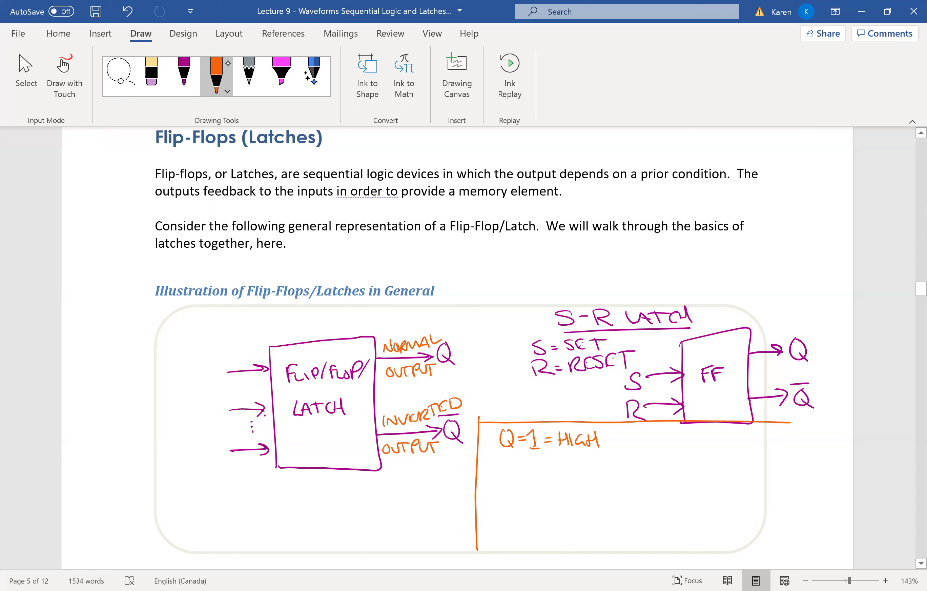
pyautogui.moveTo(503, 480)
pyautogui.mouseDown()
pyautogui.moveTo(497, 495)
pyautogui.moveTo(507, 497)
pyautogui.mouseUp()
pyautogui.moveTo(511, 485); pyautogui.dragTo(517, 485)
pyautogui.moveTo(512, 489); pyautogui.dragTo(552, 484)
pyautogui.moveTo(545, 489); pyautogui.dragTo(552, 489)
pyautogui.moveTo(555, 479)
pyautogui.mouseDown()
pyautogui.moveTo(565, 493)
pyautogui.moveTo(573, 481)
pyautogui.mouseUp()
pyautogui.moveTo(583, 477)
pyautogui.mouseDown()
pyautogui.moveTo(586, 492)
pyautogui.moveTo(599, 473)
pyautogui.mouseUp()
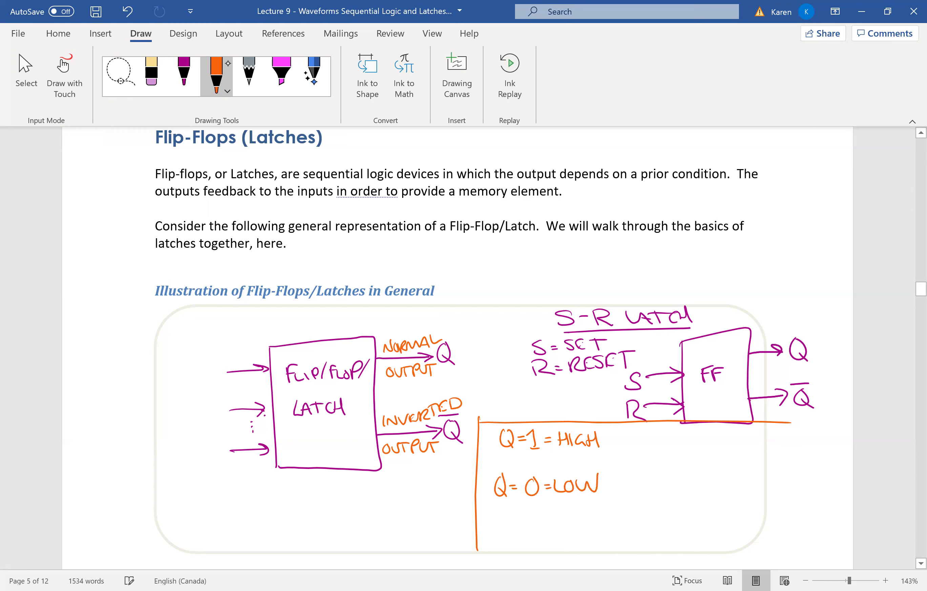
# - Switch the pen to green and write => "SET" after Q=1 = HIGH
pyautogui.click(182, 78)
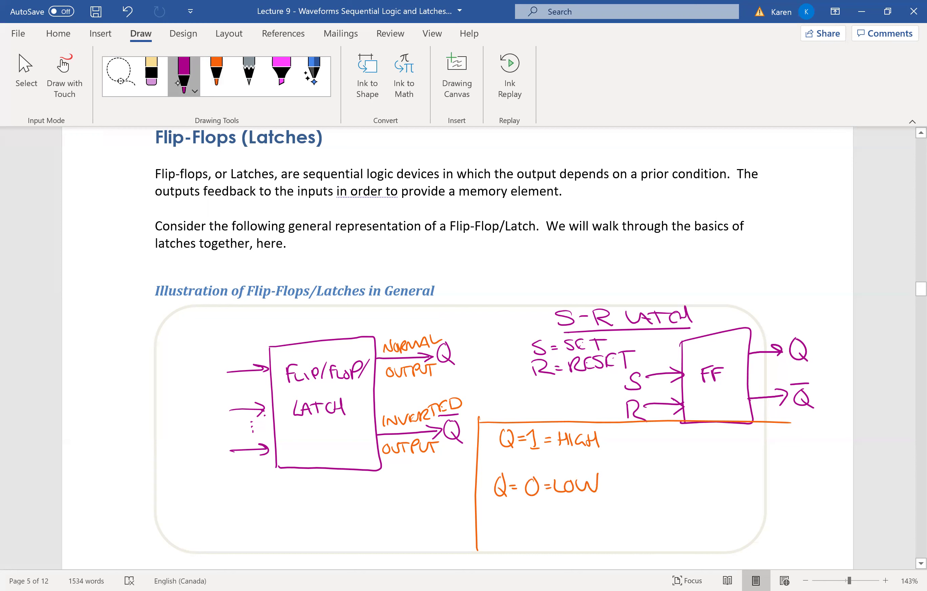
pyautogui.click(178, 83)
pyautogui.click(143, 205)
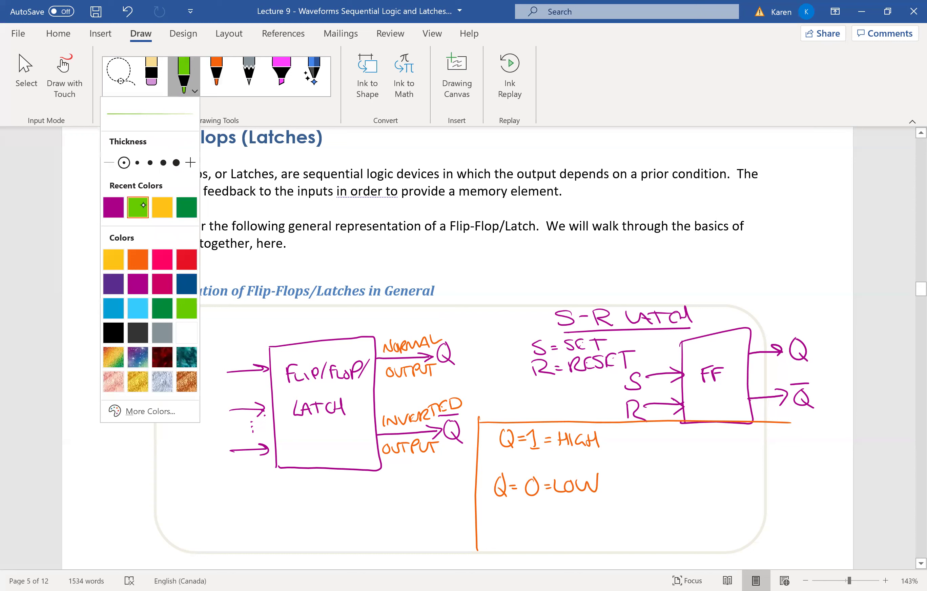
pyautogui.moveTo(609, 436); pyautogui.dragTo(620, 436)
pyautogui.moveTo(610, 441); pyautogui.dragTo(620, 440)
pyautogui.moveTo(619, 432)
pyautogui.mouseDown()
pyautogui.moveTo(619, 443)
pyautogui.moveTo(638, 434)
pyautogui.mouseUp()
pyautogui.moveTo(656, 431)
pyautogui.mouseDown()
pyautogui.moveTo(644, 446)
pyautogui.moveTo(660, 445)
pyautogui.mouseUp()
pyautogui.moveTo(660, 434); pyautogui.dragTo(669, 445)
pyautogui.moveTo(676, 435); pyautogui.dragTo(678, 446)
pyautogui.moveTo(691, 430); pyautogui.dragTo(694, 434)
# - Write => "RESET" after Q=0 = LOW
pyautogui.moveTo(612, 483); pyautogui.dragTo(627, 481)
pyautogui.moveTo(614, 487)
pyautogui.mouseDown()
pyautogui.moveTo(644, 475)
pyautogui.moveTo(651, 488)
pyautogui.mouseUp()
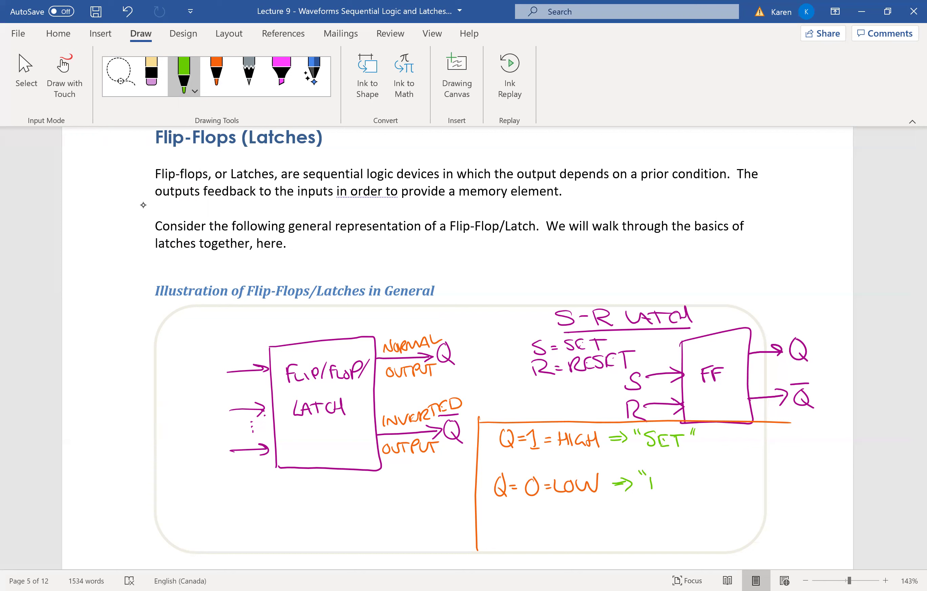
pyautogui.moveTo(651, 474)
pyautogui.mouseDown()
pyautogui.moveTo(667, 489)
pyautogui.moveTo(677, 476)
pyautogui.moveTo(679, 486)
pyautogui.mouseUp()
pyautogui.moveTo(692, 479)
pyautogui.mouseDown()
pyautogui.moveTo(683, 488)
pyautogui.moveTo(694, 486)
pyautogui.mouseUp()
pyautogui.moveTo(695, 475); pyautogui.dragTo(705, 476)
pyautogui.moveTo(696, 481); pyautogui.dragTo(710, 486)
pyautogui.moveTo(717, 479)
pyautogui.mouseDown()
pyautogui.moveTo(715, 488)
pyautogui.moveTo(722, 476)
pyautogui.mouseUp()
# - Write "CLEAR" under RESET, undoing a stray underline under Q=1
pyautogui.moveTo(638, 498); pyautogui.dragTo(639, 503)
pyautogui.moveTo(640, 497); pyautogui.dragTo(676, 512)
pyautogui.moveTo(676, 502); pyautogui.dragTo(696, 505)
pyautogui.moveTo(688, 511); pyautogui.dragTo(717, 511)
pyautogui.moveTo(716, 502); pyautogui.dragTo(725, 512)
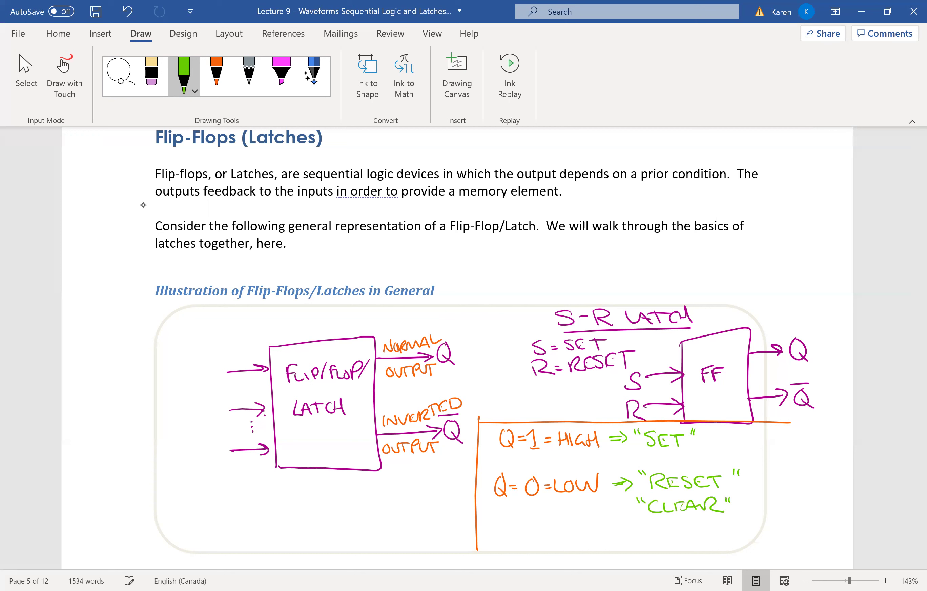
pyautogui.moveTo(497, 458); pyautogui.dragTo(542, 454)
pyautogui.hotkey('ctrl', 'z')
# - Ink the green note 'LATCH IS HIGH' means Q is HIGH (Q under the latch box
pyautogui.moveTo(165, 472)
pyautogui.mouseDown()
pyautogui.moveTo(173, 489)
pyautogui.moveTo(210, 475)
pyautogui.moveTo(222, 490)
pyautogui.moveTo(252, 476)
pyautogui.moveTo(256, 488)
pyautogui.moveTo(300, 478)
pyautogui.moveTo(321, 491)
pyautogui.mouseUp()
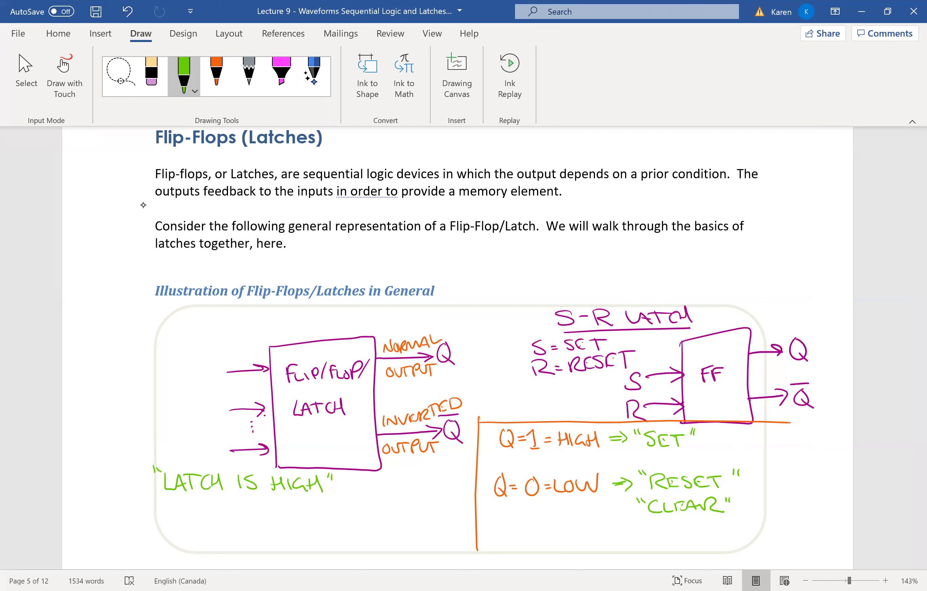
pyautogui.moveTo(331, 488)
pyautogui.mouseDown()
pyautogui.moveTo(329, 496)
pyautogui.moveTo(355, 484)
pyautogui.moveTo(391, 489)
pyautogui.moveTo(418, 478)
pyautogui.moveTo(407, 491)
pyautogui.mouseUp()
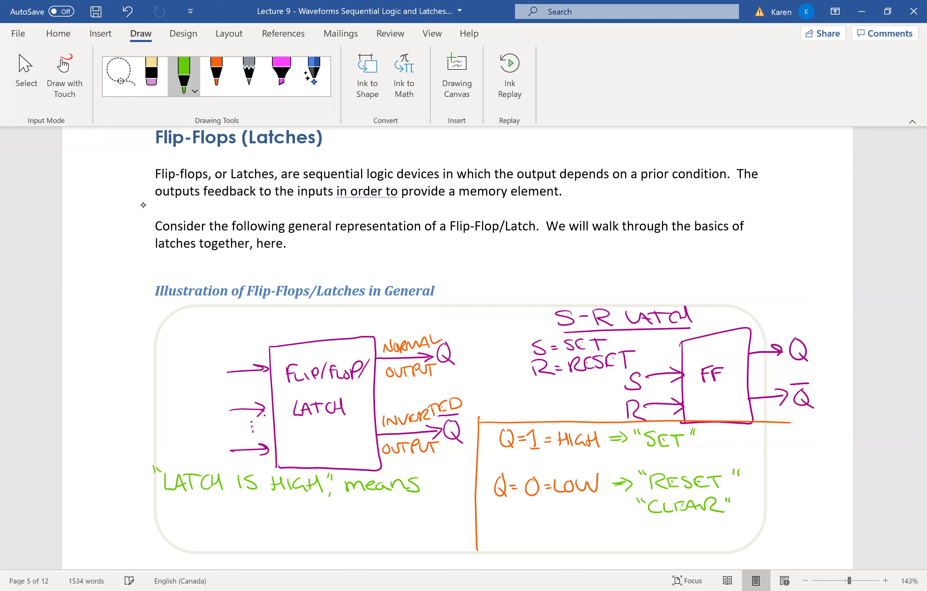
pyautogui.moveTo(176, 507)
pyautogui.mouseDown()
pyautogui.moveTo(194, 522)
pyautogui.moveTo(222, 518)
pyautogui.mouseUp()
pyautogui.moveTo(221, 514); pyautogui.dragTo(240, 518)
pyautogui.moveTo(251, 508); pyautogui.dragTo(257, 518)
pyautogui.moveTo(267, 502)
pyautogui.mouseDown()
pyautogui.moveTo(267, 516)
pyautogui.moveTo(283, 518)
pyautogui.mouseUp()
pyautogui.moveTo(289, 508); pyautogui.dragTo(290, 510)
pyautogui.moveTo(295, 509); pyautogui.dragTo(329, 520)
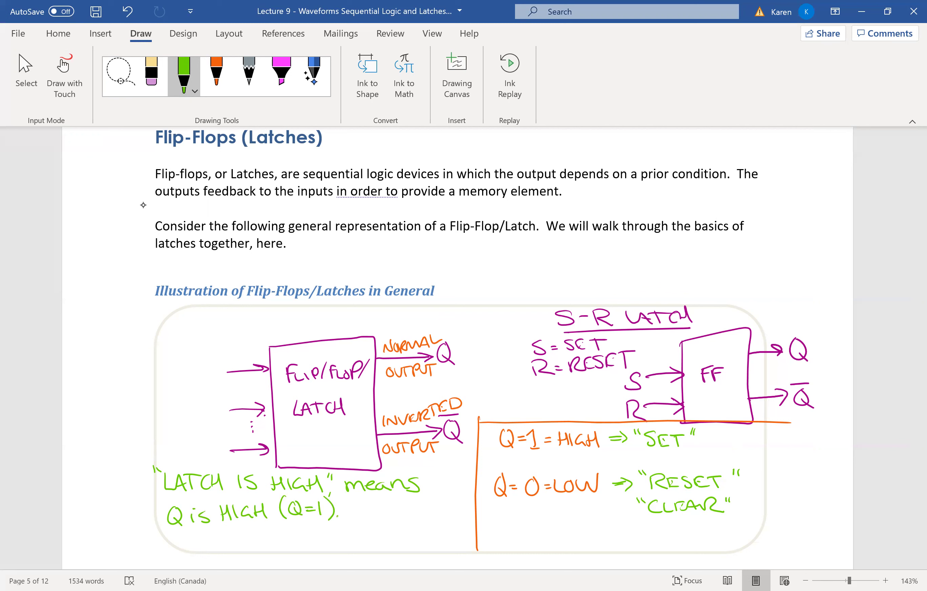
# - Continue the note with 'THIS IS' after (Q=1) and begin 'ALSO' on the next line
pyautogui.moveTo(350, 501); pyautogui.dragTo(350, 512)
pyautogui.moveTo(343, 501); pyautogui.dragTo(372, 512)
pyautogui.moveTo(385, 500); pyautogui.dragTo(375, 515)
pyautogui.moveTo(401, 500); pyautogui.dragTo(407, 512)
pyautogui.moveTo(178, 547)
pyautogui.mouseDown()
pyautogui.moveTo(184, 533)
pyautogui.moveTo(190, 547)
pyautogui.mouseUp()
pyautogui.moveTo(179, 542); pyautogui.dragTo(188, 541)
pyautogui.moveTo(193, 534); pyautogui.dragTo(201, 549)
pyautogui.moveTo(217, 537)
pyautogui.mouseDown()
pyautogui.moveTo(212, 549)
pyautogui.moveTo(214, 538)
pyautogui.mouseUp()
# - Write 'ALSO CALLED' and the opening quote for SET
pyautogui.moveTo(251, 531)
pyautogui.mouseDown()
pyautogui.moveTo(249, 545)
pyautogui.moveTo(278, 543)
pyautogui.mouseUp()
pyautogui.moveTo(275, 534); pyautogui.dragTo(284, 543)
pyautogui.moveTo(283, 540); pyautogui.dragTo(298, 546)
pyautogui.moveTo(297, 531)
pyautogui.mouseDown()
pyautogui.moveTo(310, 544)
pyautogui.moveTo(319, 531)
pyautogui.mouseUp()
pyautogui.moveTo(327, 525); pyautogui.dragTo(337, 538)
pyautogui.moveTo(346, 530)
pyautogui.mouseDown()
pyautogui.moveTo(347, 543)
pyautogui.moveTo(357, 529)
pyautogui.mouseUp()
pyautogui.moveTo(350, 539); pyautogui.dragTo(369, 529)
# - Finish the note with 'SET' STATE and a closing period
pyautogui.moveTo(363, 531)
pyautogui.mouseDown()
pyautogui.moveTo(365, 541)
pyautogui.moveTo(381, 528)
pyautogui.mouseUp()
pyautogui.moveTo(386, 523)
pyautogui.mouseDown()
pyautogui.moveTo(394, 541)
pyautogui.moveTo(414, 530)
pyautogui.mouseUp()
pyautogui.moveTo(407, 531); pyautogui.dragTo(407, 542)
pyautogui.moveTo(423, 531)
pyautogui.mouseDown()
pyautogui.moveTo(415, 541)
pyautogui.moveTo(427, 541)
pyautogui.mouseUp()
pyautogui.moveTo(418, 537); pyautogui.dragTo(426, 537)
pyautogui.moveTo(432, 532)
pyautogui.mouseDown()
pyautogui.moveTo(432, 543)
pyautogui.moveTo(439, 528)
pyautogui.mouseUp()
pyautogui.moveTo(443, 529); pyautogui.dragTo(442, 539)
pyautogui.moveTo(442, 534); pyautogui.dragTo(453, 539)
pyautogui.click(464, 541)
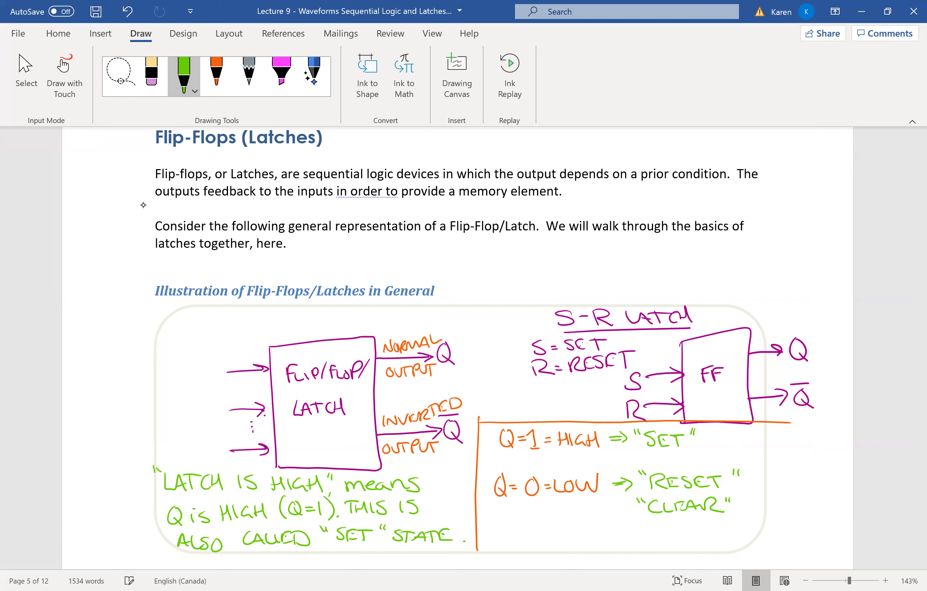
# - Jot =1 beside the FF block's Q output and =0 beside Q-bar, then erase both
pyautogui.moveTo(813, 347); pyautogui.dragTo(818, 347)
pyautogui.moveTo(816, 351); pyautogui.dragTo(831, 354)
pyautogui.moveTo(817, 394); pyautogui.dragTo(825, 392)
pyautogui.moveTo(817, 399); pyautogui.dragTo(836, 385)
pyautogui.moveTo(814, 349); pyautogui.dragTo(831, 346)
pyautogui.moveTo(837, 394); pyautogui.dragTo(817, 394)
# - Write =0 beside the Q output and 1 beside Q-bar, then erase the =0
pyautogui.moveTo(812, 346); pyautogui.dragTo(822, 350)
pyautogui.moveTo(833, 338)
pyautogui.mouseDown()
pyautogui.moveTo(838, 357)
pyautogui.moveTo(833, 337)
pyautogui.mouseUp()
pyautogui.moveTo(834, 384); pyautogui.dragTo(832, 403)
pyautogui.moveTo(832, 339)
pyautogui.mouseDown()
pyautogui.moveTo(834, 355)
pyautogui.moveTo(817, 351)
pyautogui.moveTo(833, 402)
pyautogui.mouseUp()
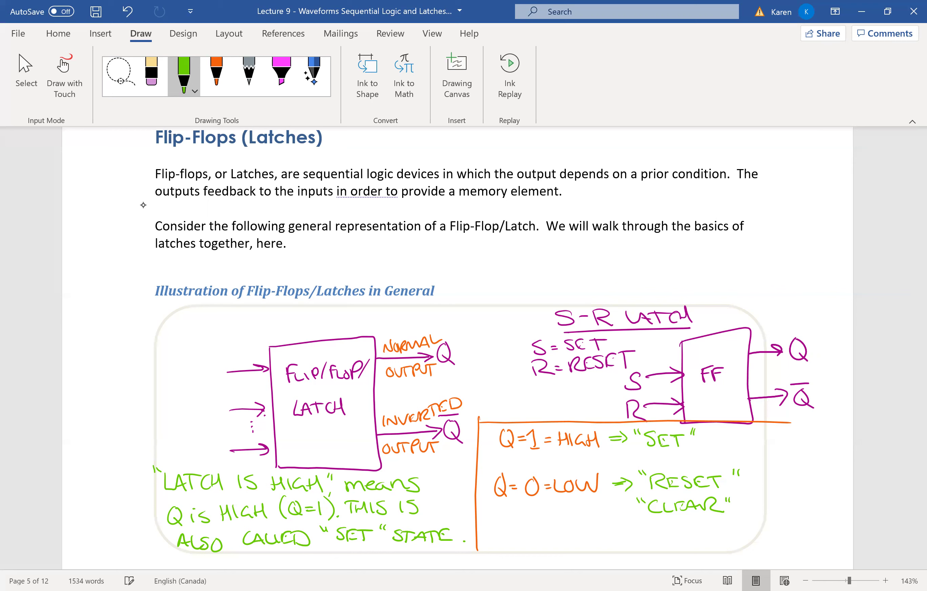